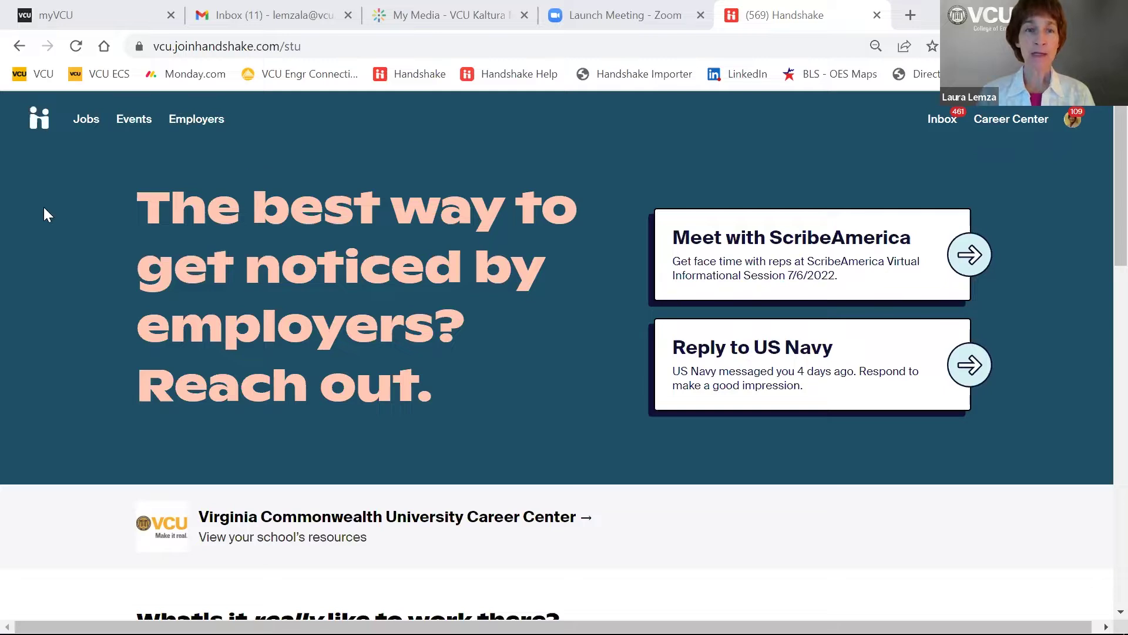
Filter the events to career fairs and open the VCU Fall 2022 Virtual Engineering Internship and Career Fair.
left_click(135, 122)
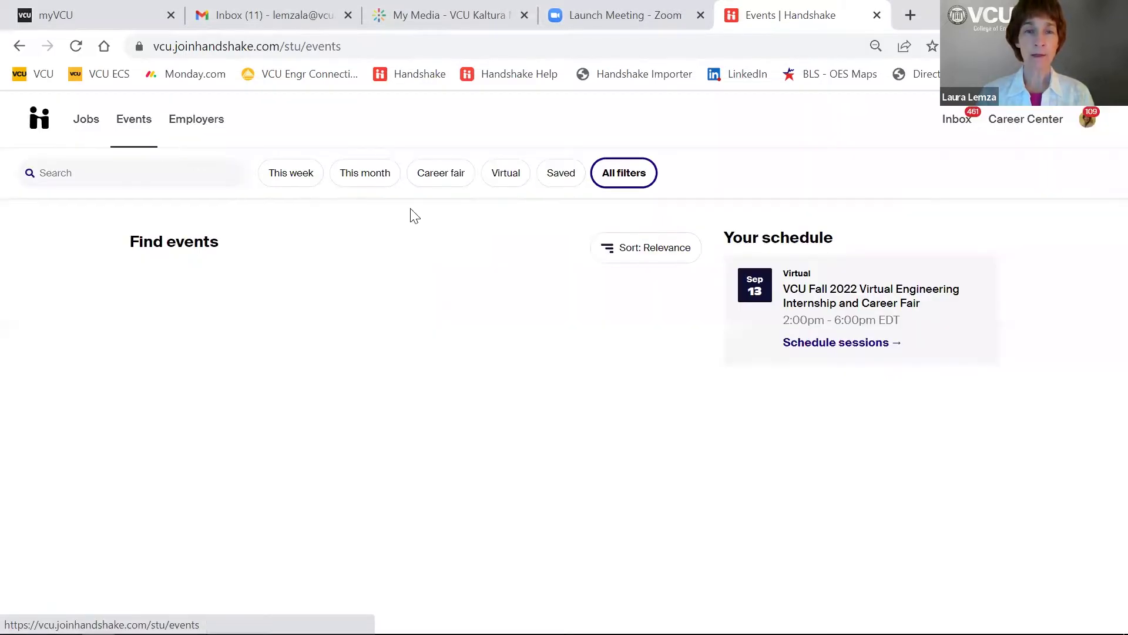
left_click(435, 180)
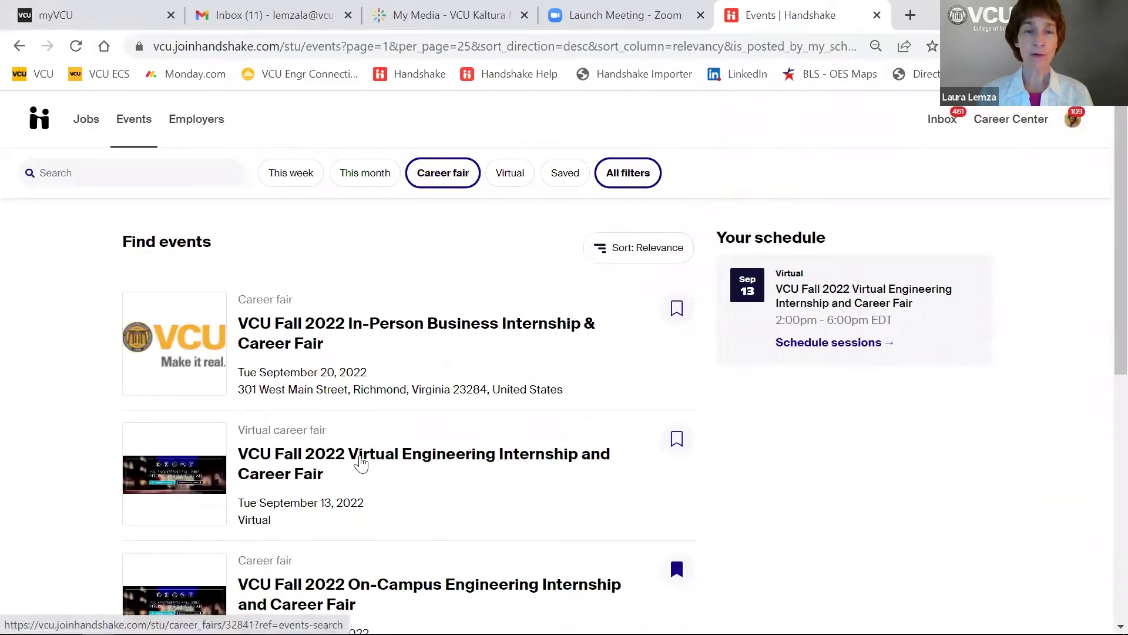
left_click(468, 463)
Read through the career fair details and examine the full list of attending employers.
scroll(1104, 235, "down", 3)
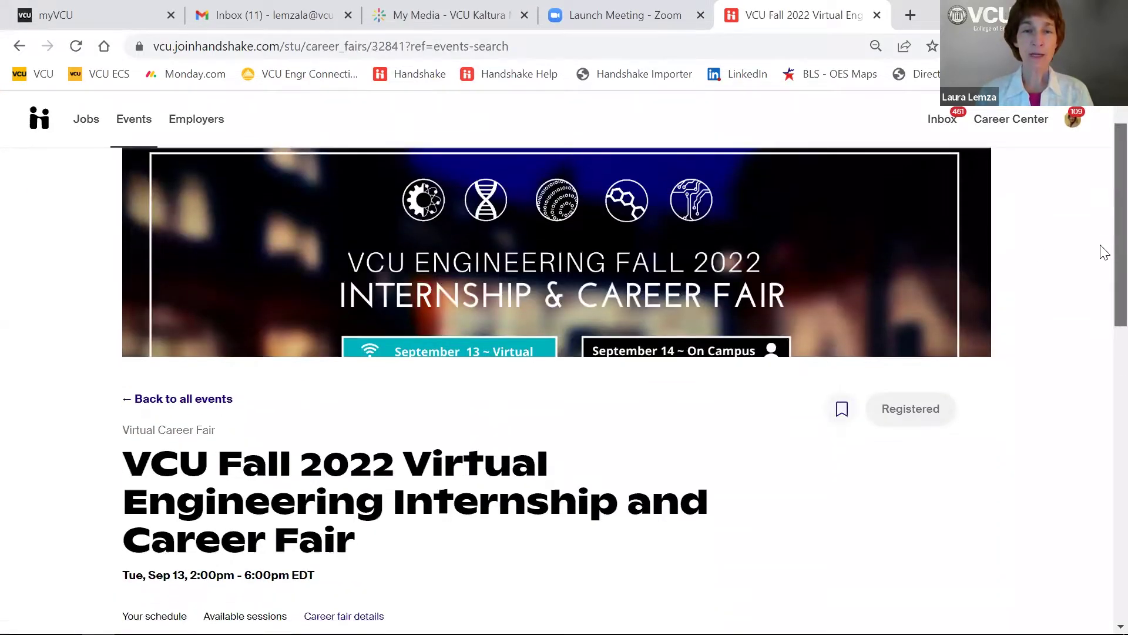
scroll(1105, 285, "down", 2)
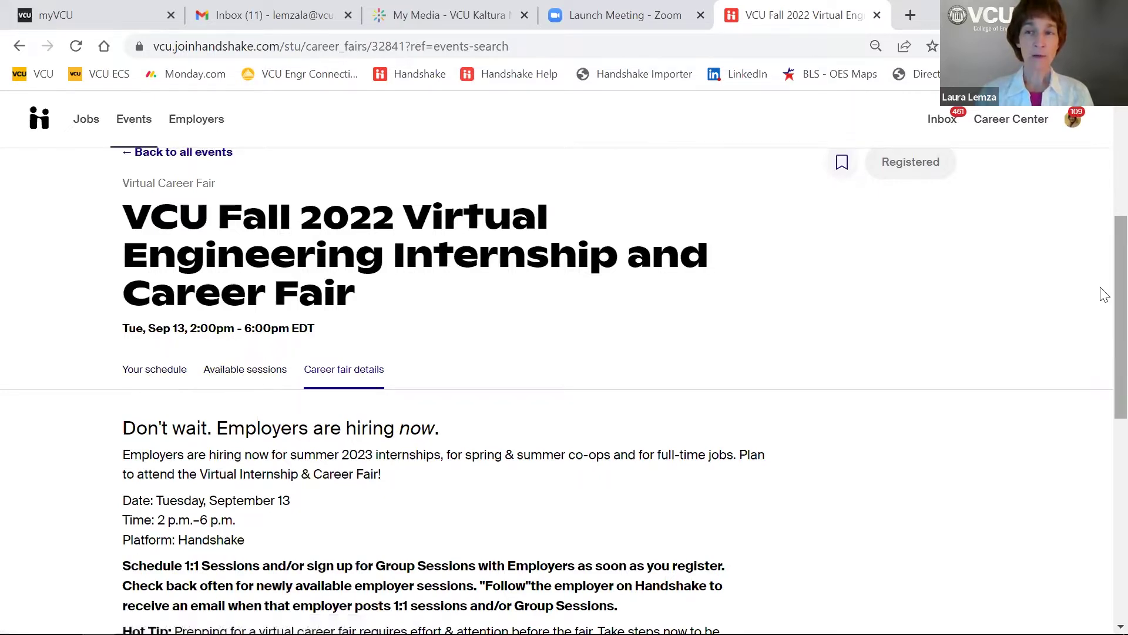
scroll(1103, 294, "down", 1)
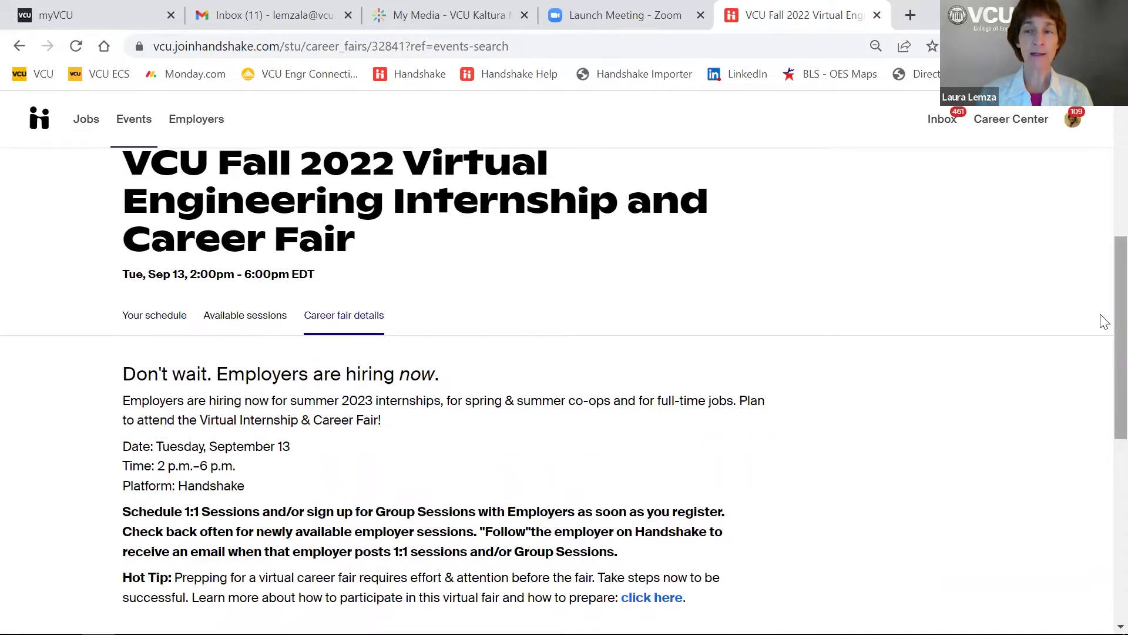
scroll(1103, 317, "down", 2)
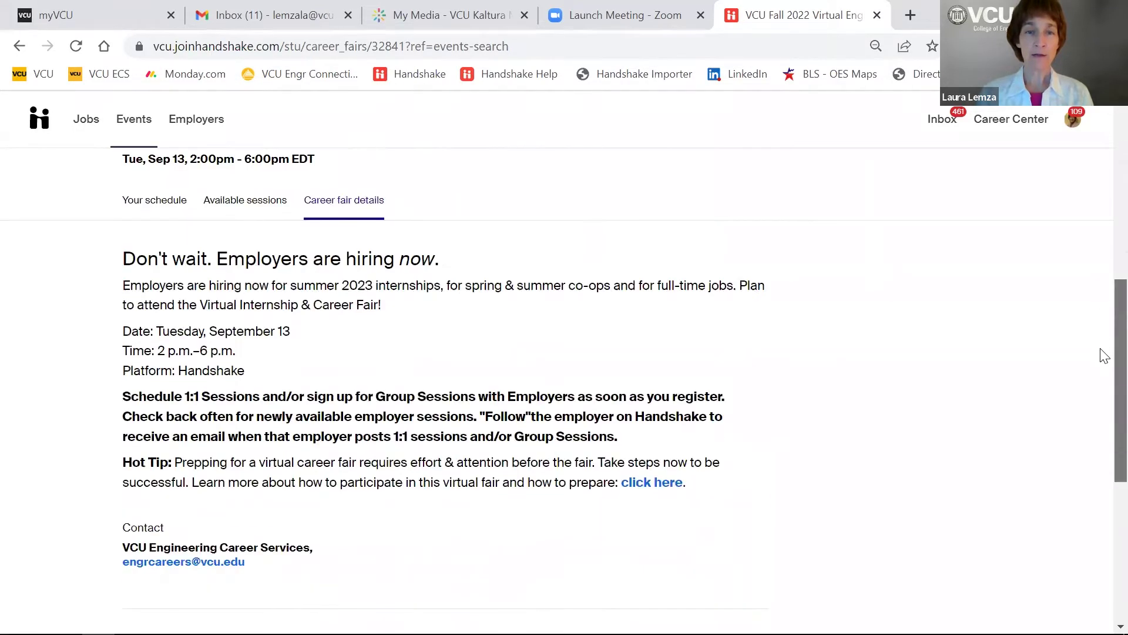
scroll(1104, 361, "down", 1)
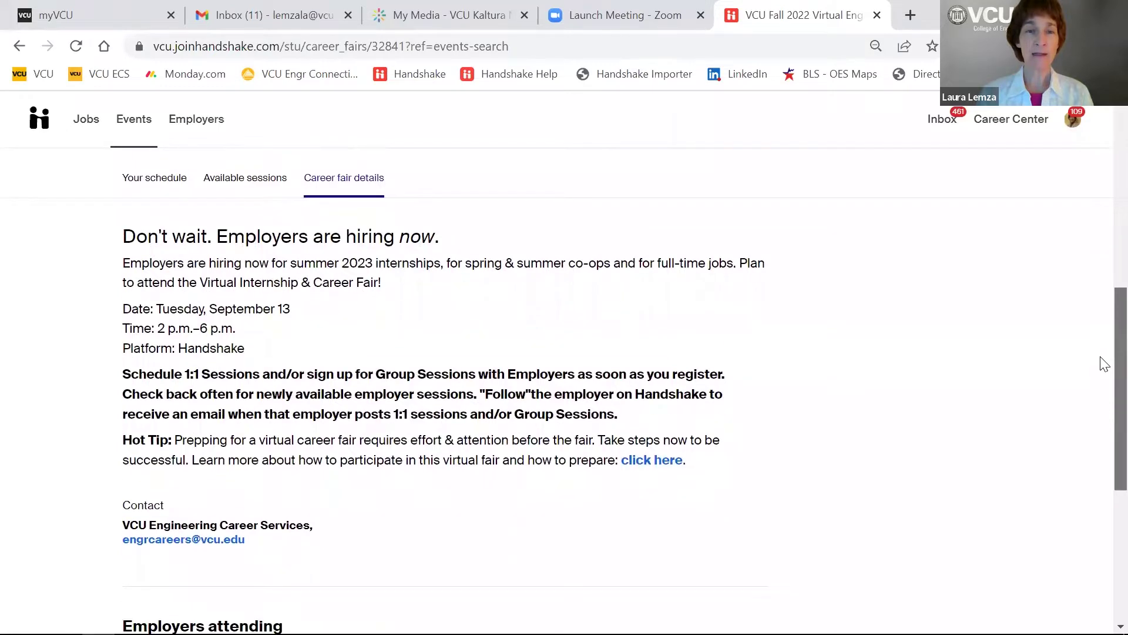
scroll(1104, 367, "down", 6)
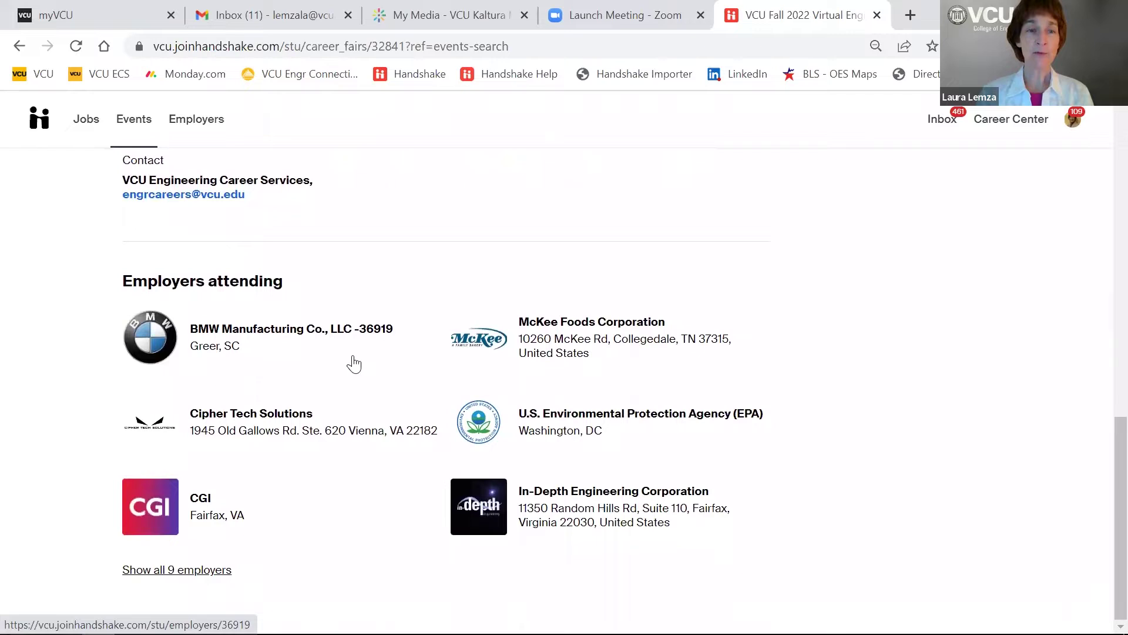
left_click(195, 537)
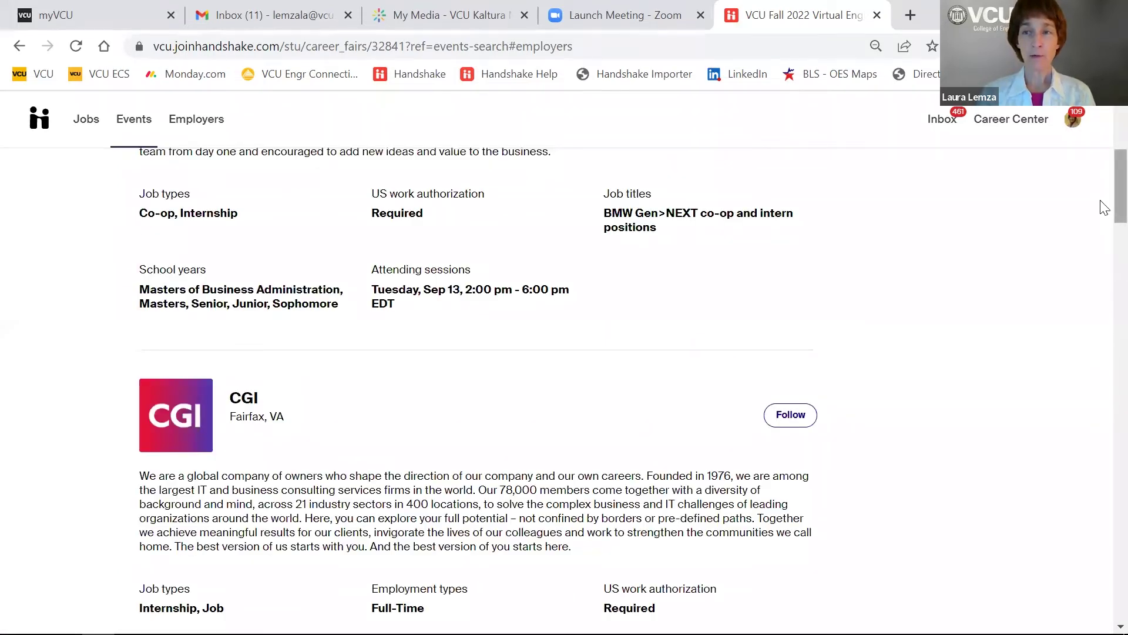
scroll(1104, 212, "up", 5)
scroll(1105, 175, "down", 1)
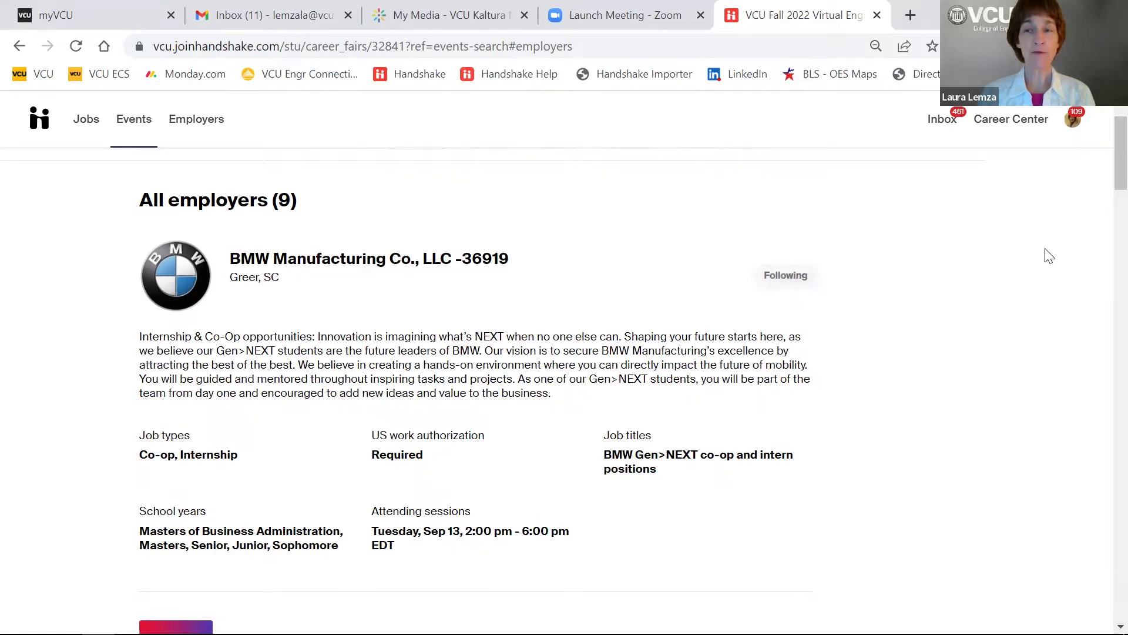
scroll(1103, 147, "up", 1)
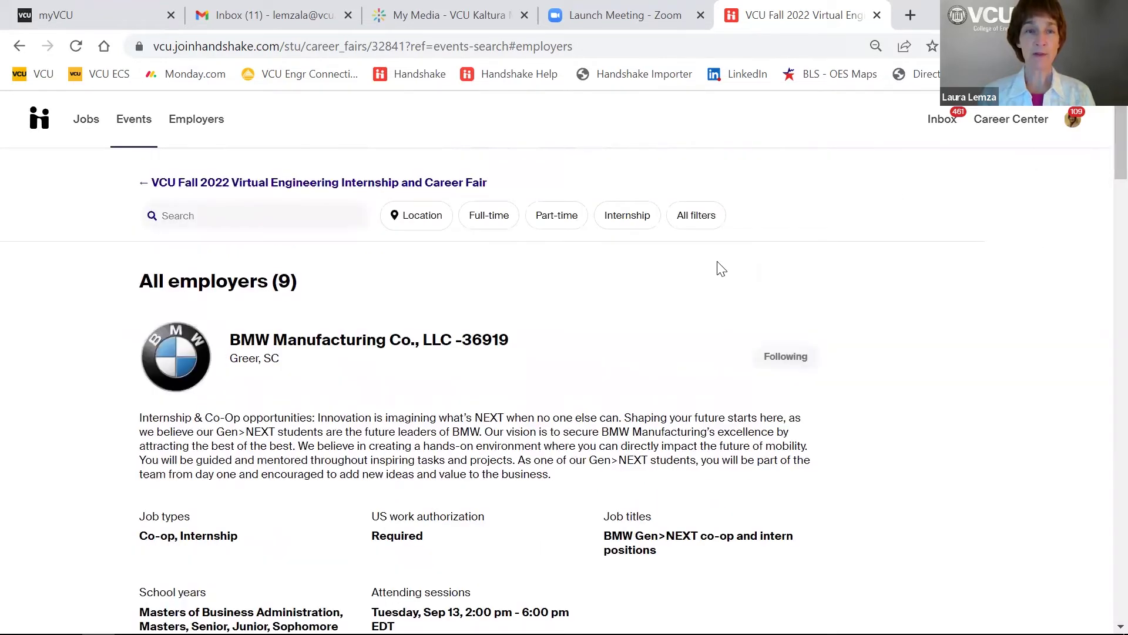
Return to the career fair's main page and browse the available employer sessions.
left_click(350, 191)
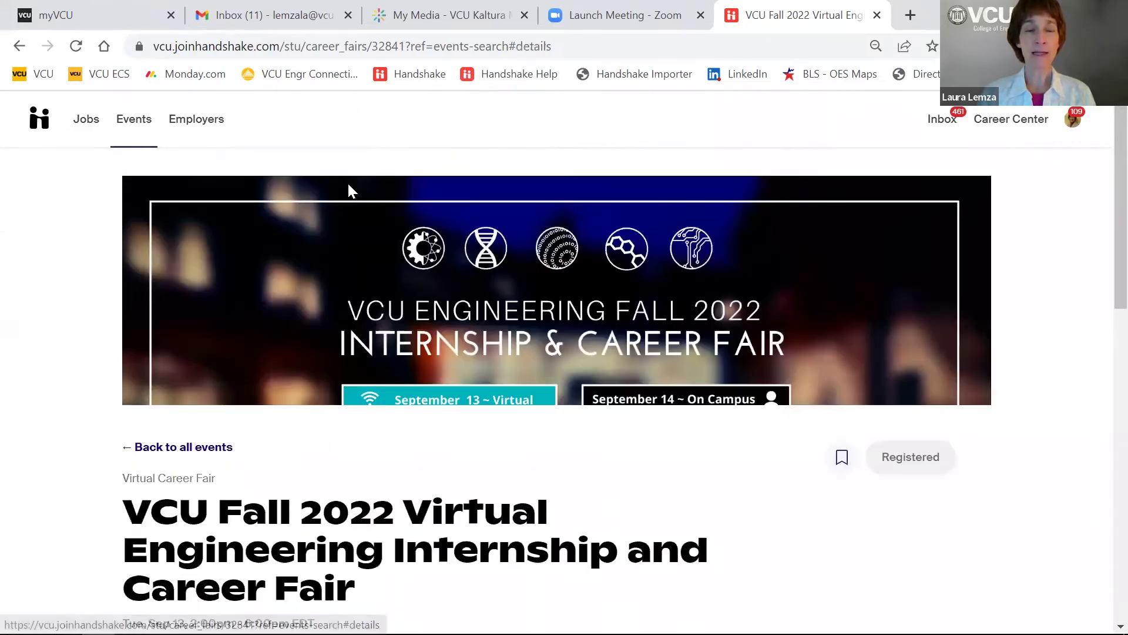
scroll(1101, 235, "down", 1)
scroll(1101, 337, "down", 5)
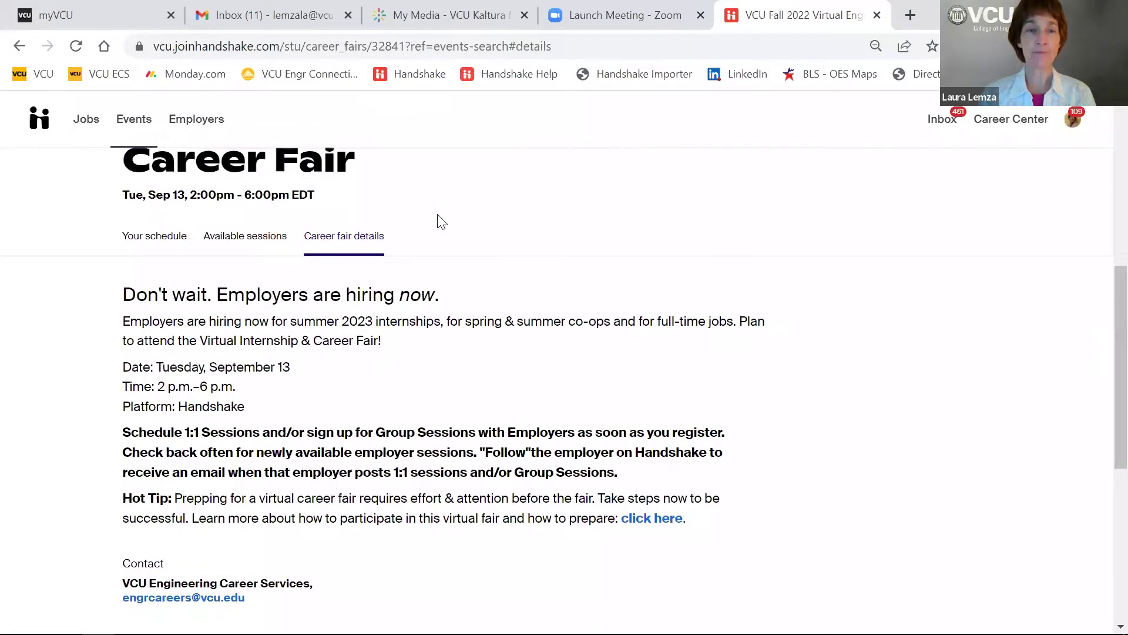
left_click(255, 244)
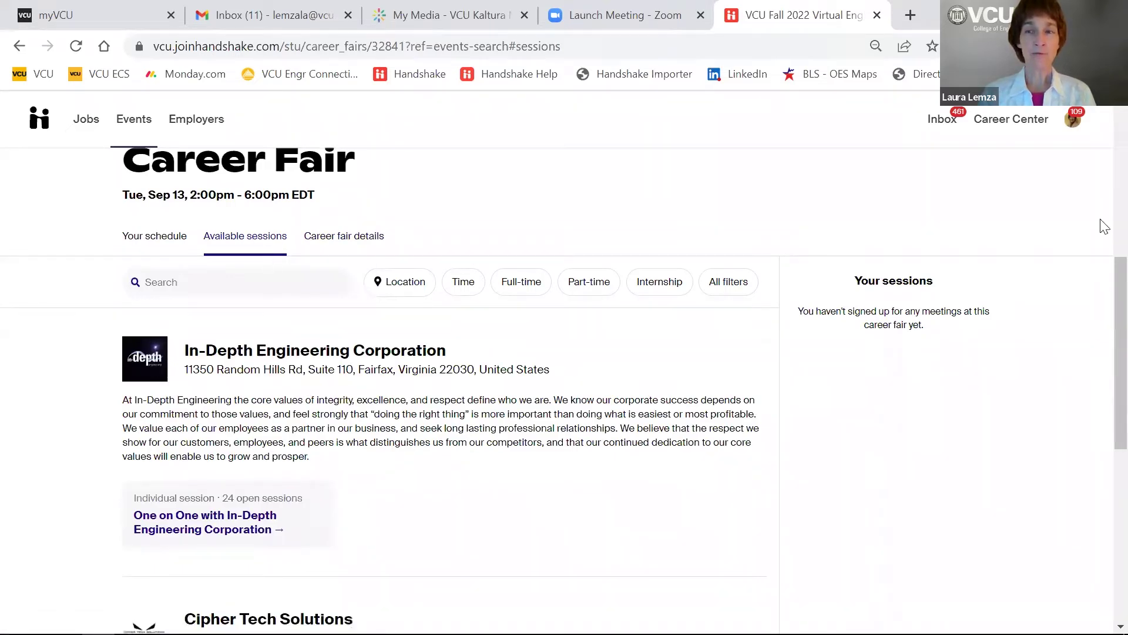
scroll(1105, 340, "down", 4)
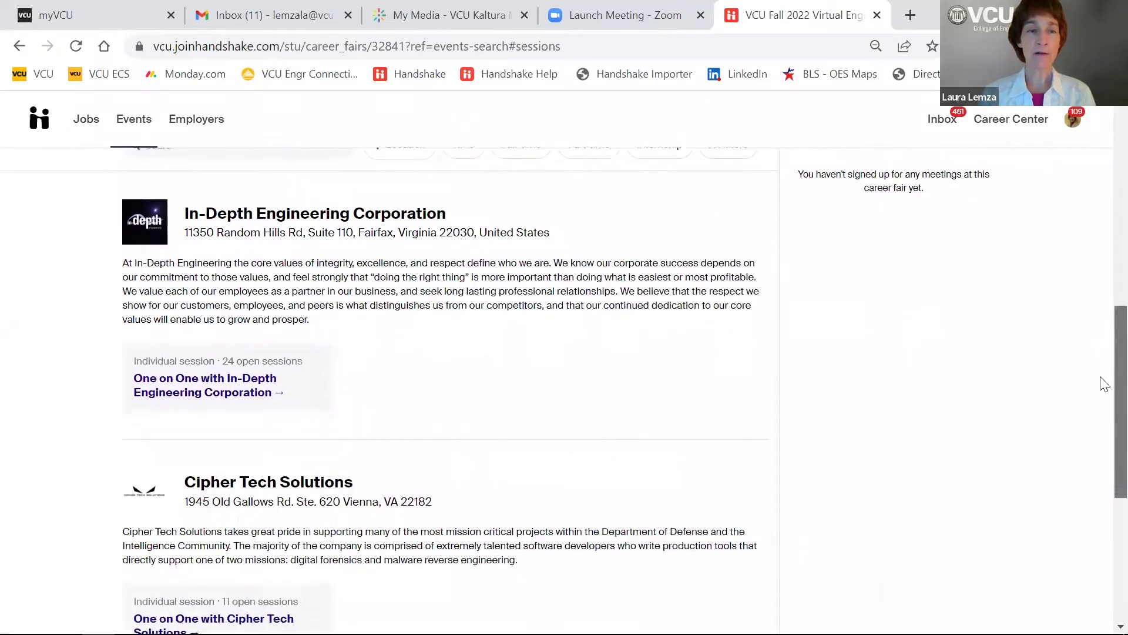
scroll(1102, 464, "down", 3)
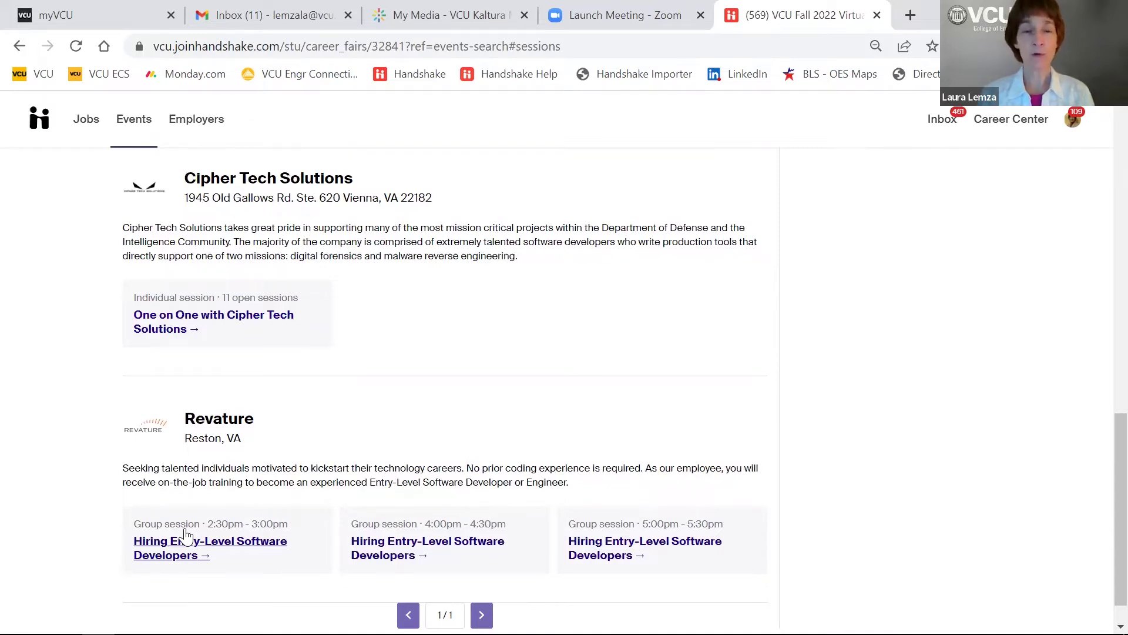
Register for the 3:20pm EDT one-on-one session with Cipher Tech Solutions, choosing from all available times.
left_click(265, 306)
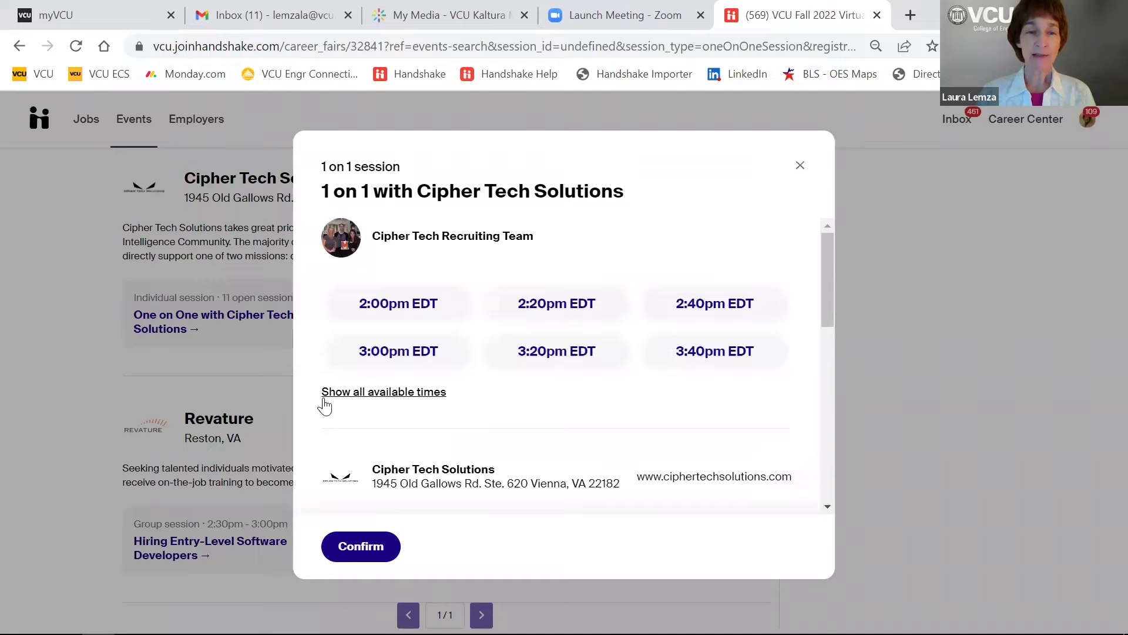
left_click(344, 395)
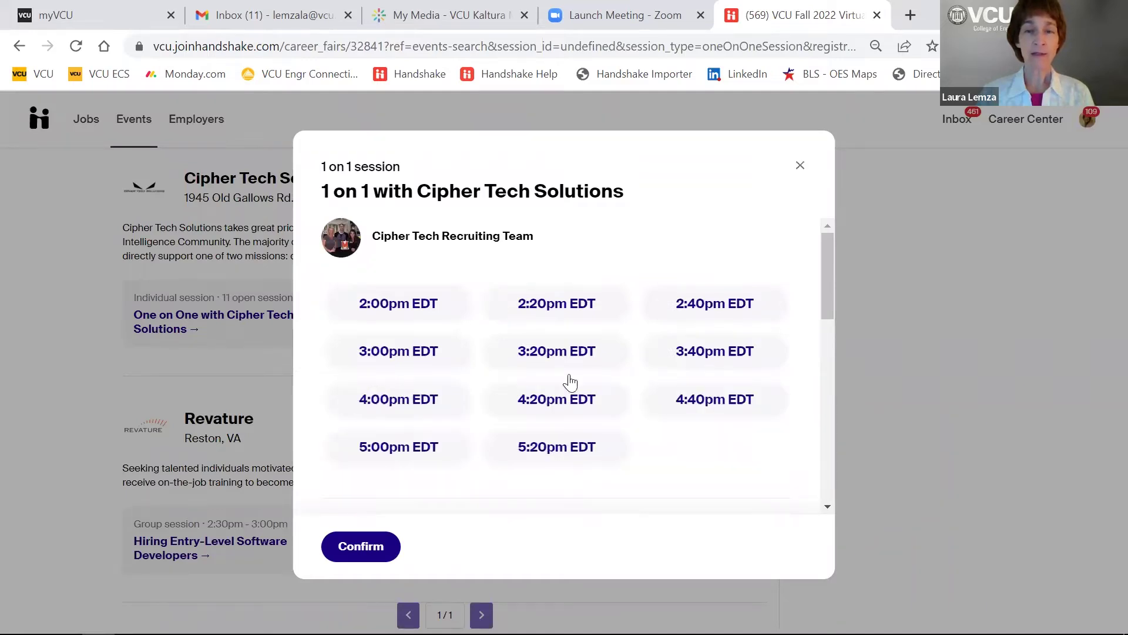
mouse_move(828, 299)
left_mouse_down()
mouse_move(834, 344)
mouse_move(836, 302)
left_mouse_up()
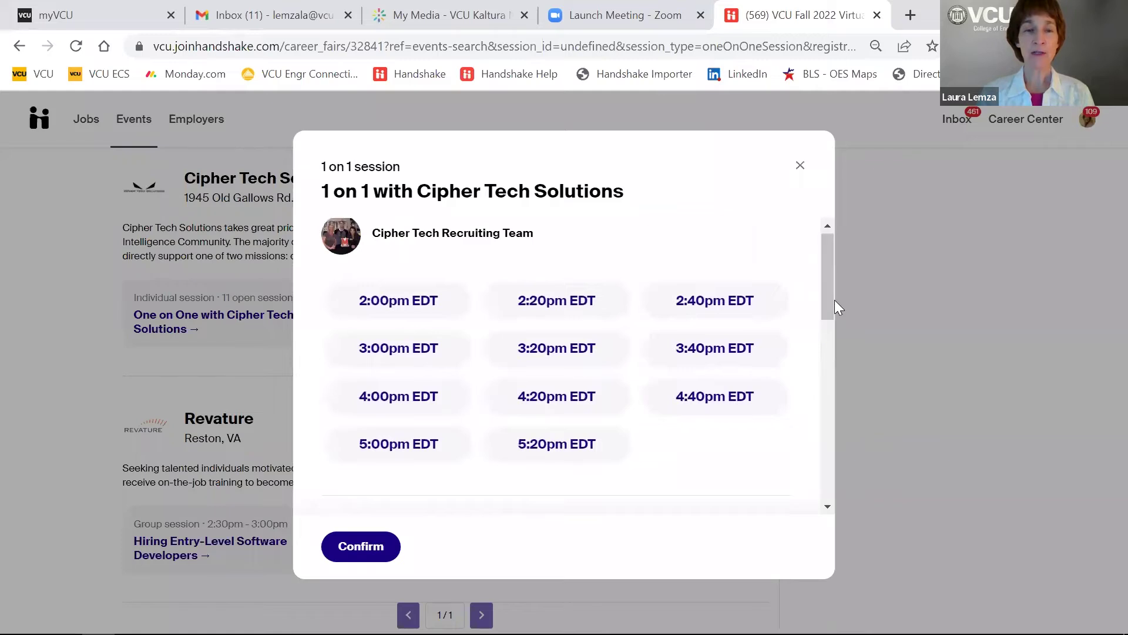
left_click(559, 351)
left_click(346, 544)
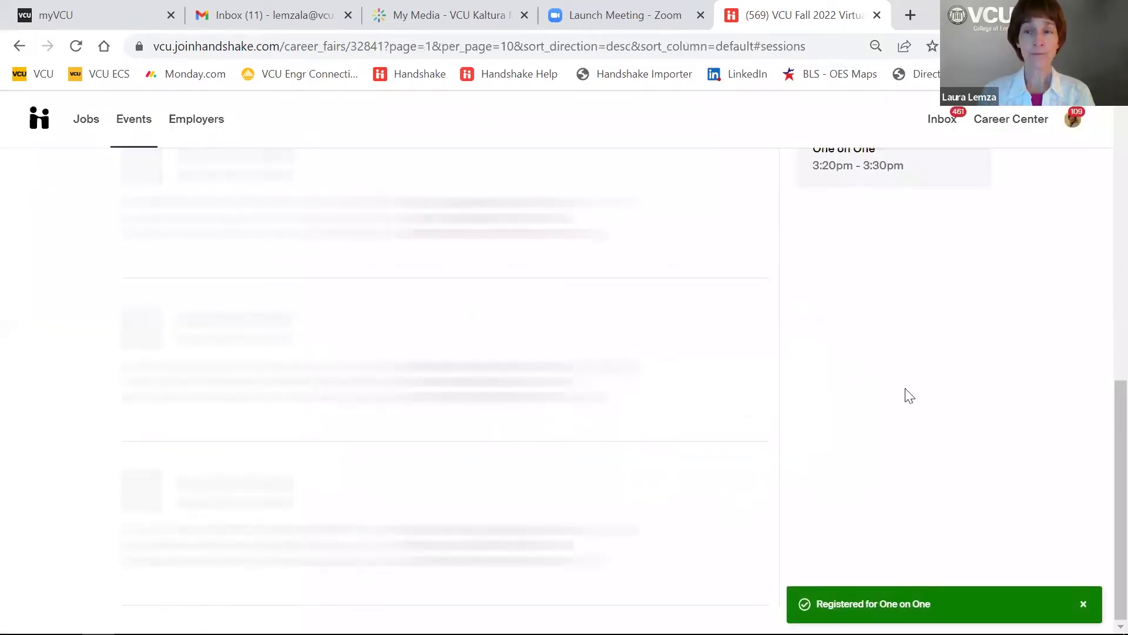
Register for the 3:00pm EDT one-on-one session with In-Depth Engineering Corporation, choosing from all available times.
scroll(1100, 483, "up", 3)
scroll(1103, 429, "down", 1)
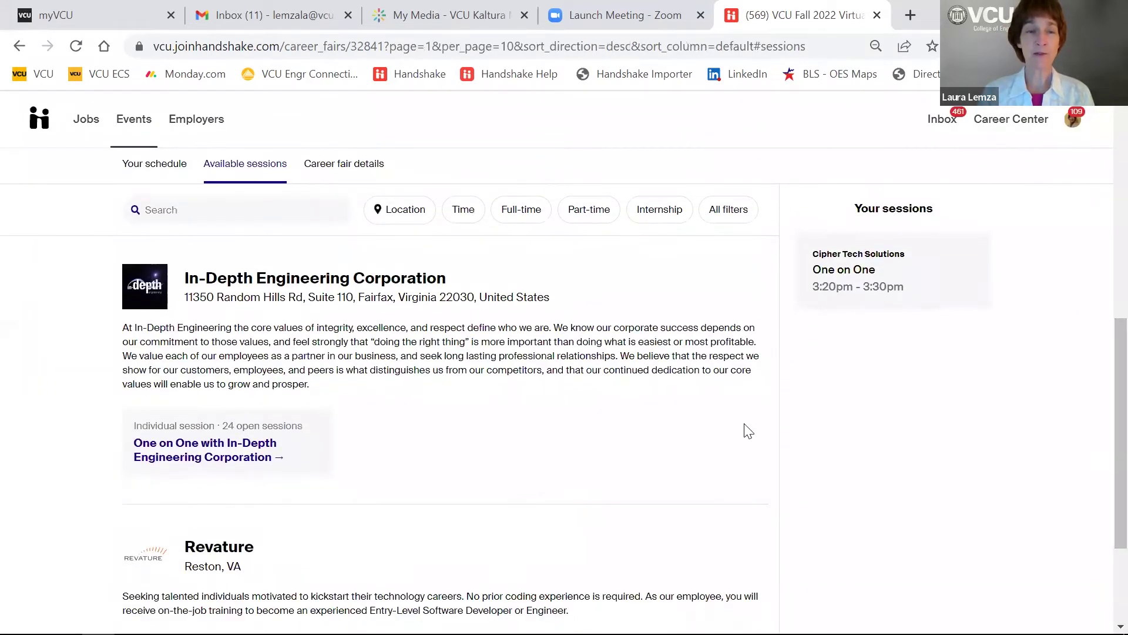
left_click(213, 453)
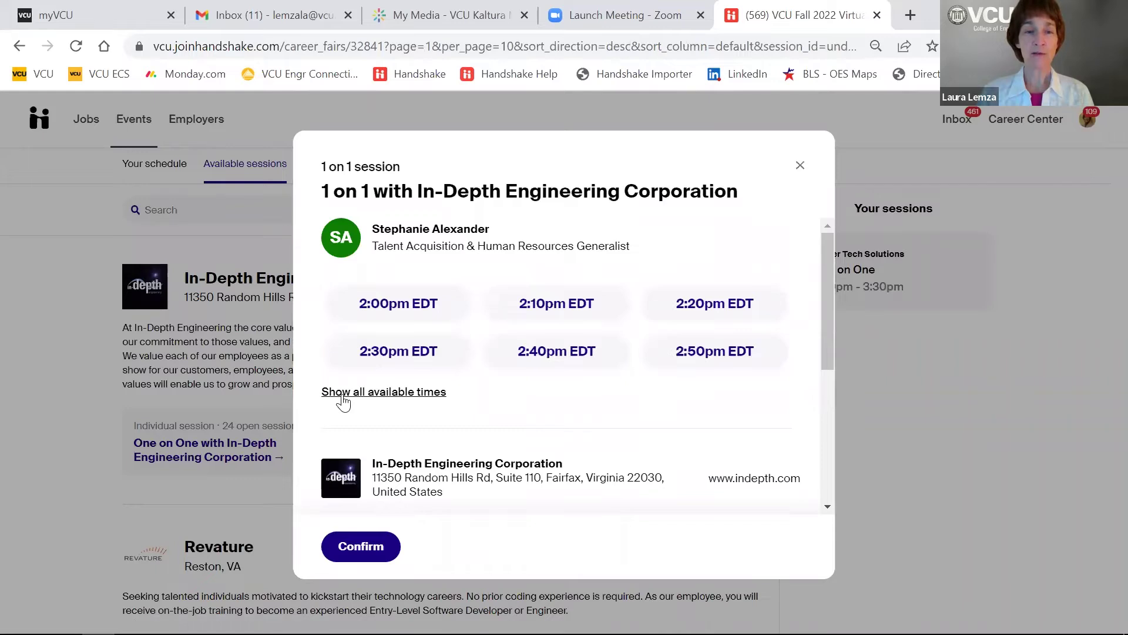
left_click(343, 393)
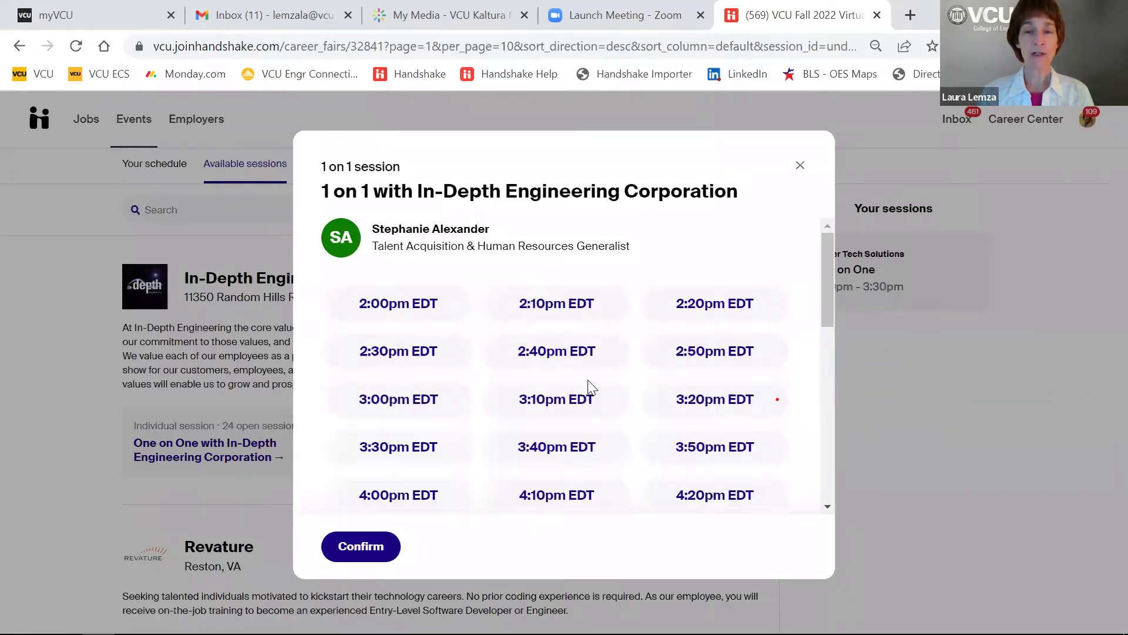
left_click(702, 406)
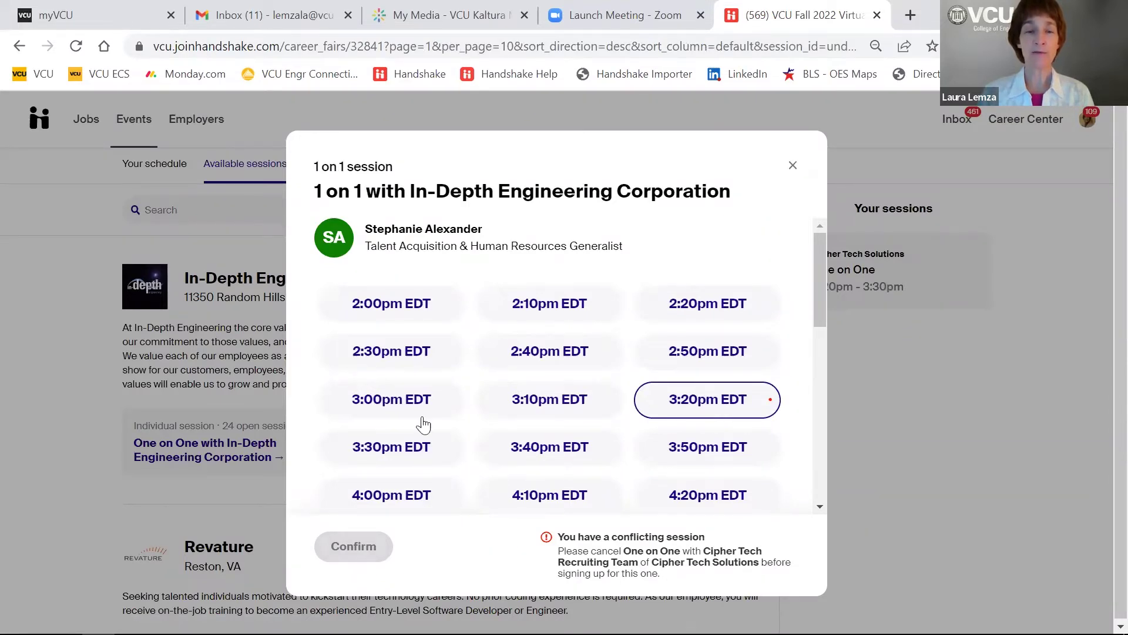
left_click(404, 407)
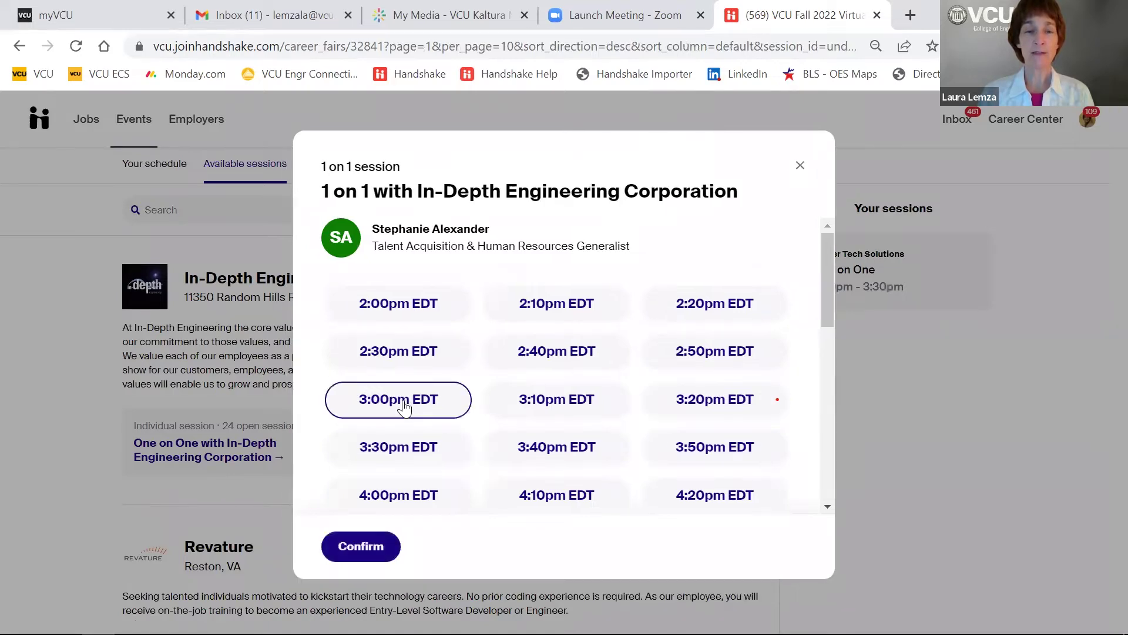
left_click(361, 546)
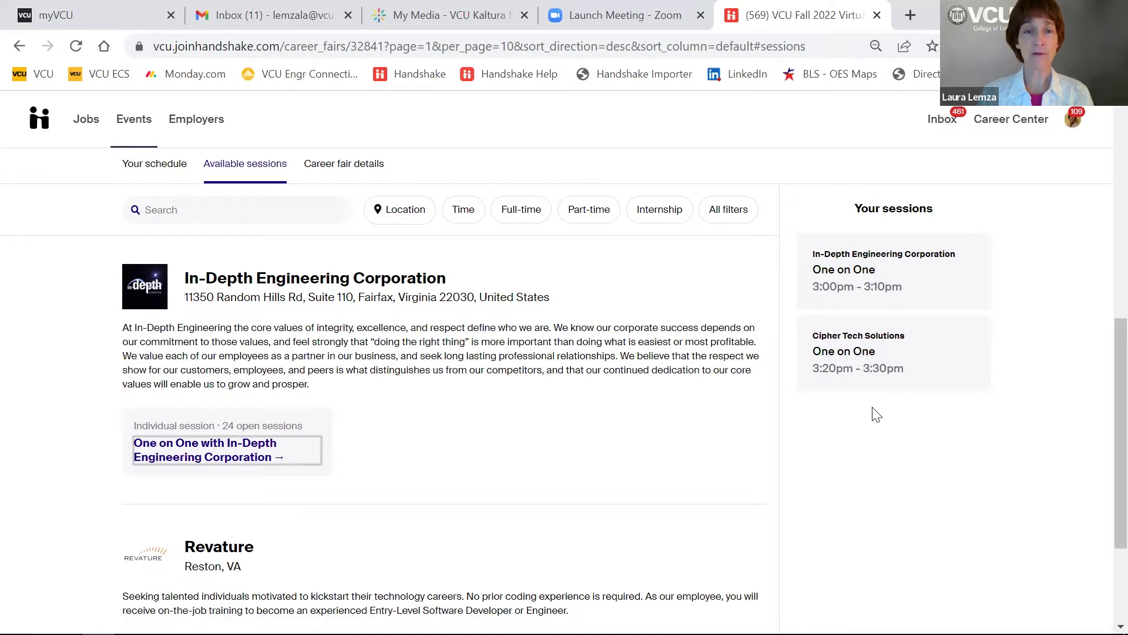
Cancel the In-Depth Engineering Corporation one-on-one session from the personal fair schedule without giving a reason.
scroll(1102, 390, "up", 2)
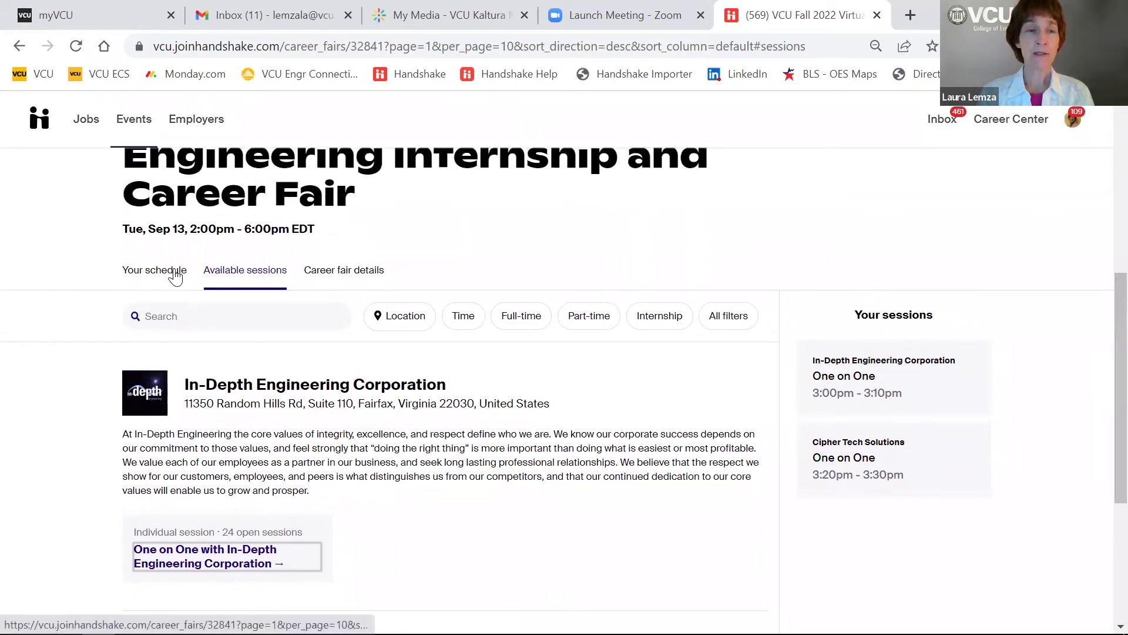
left_click(154, 272)
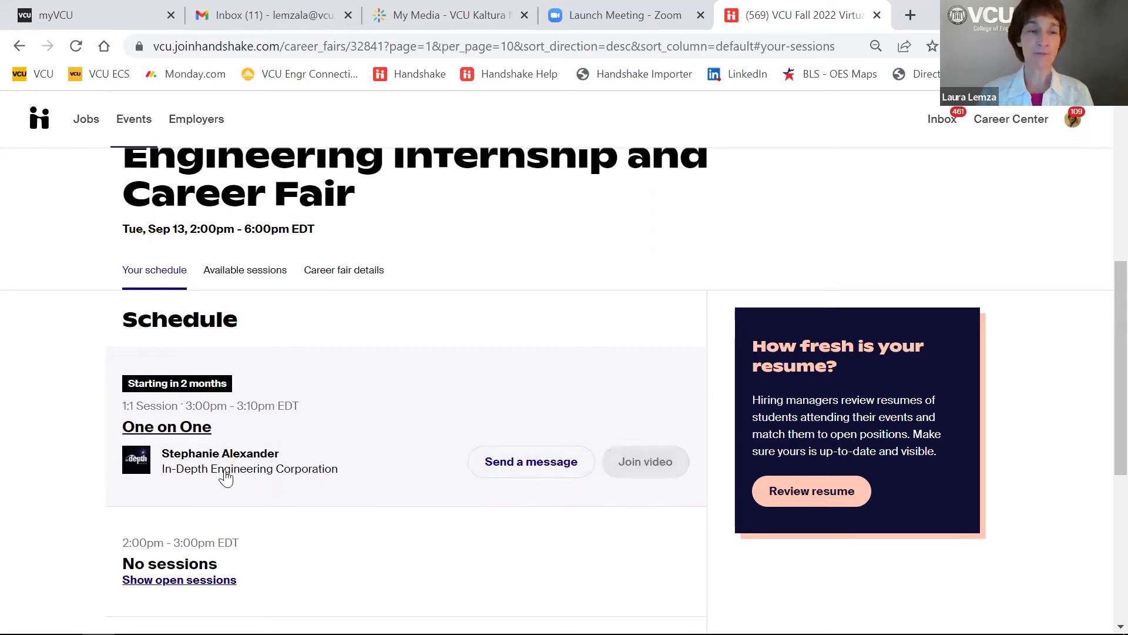
left_click(184, 435)
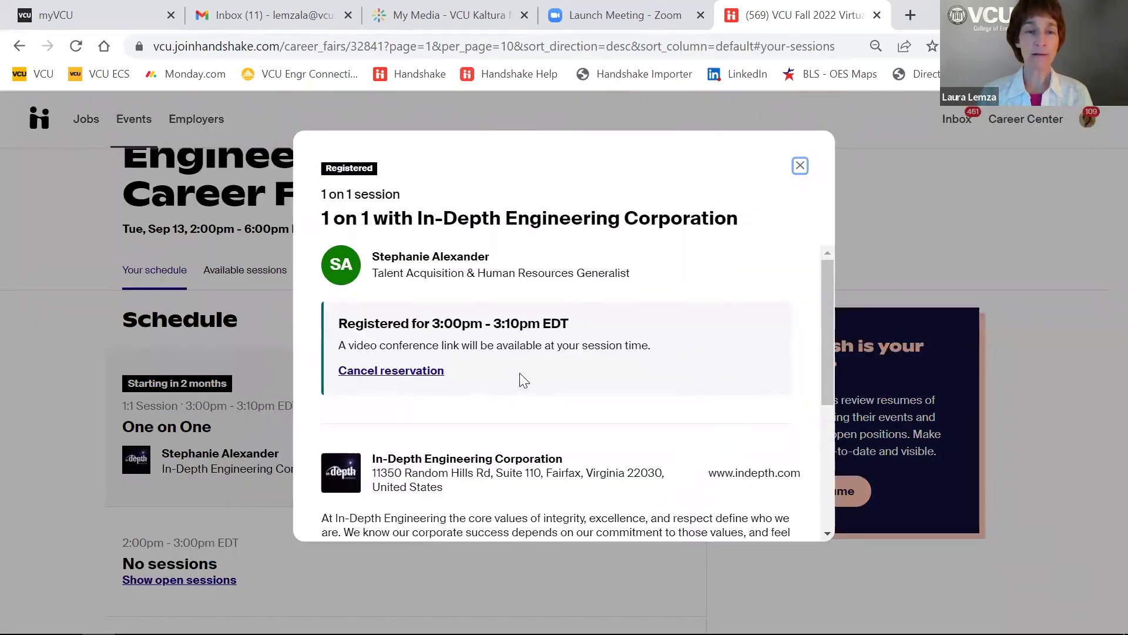
left_click(402, 370)
left_click_drag(829, 339, 799, 443)
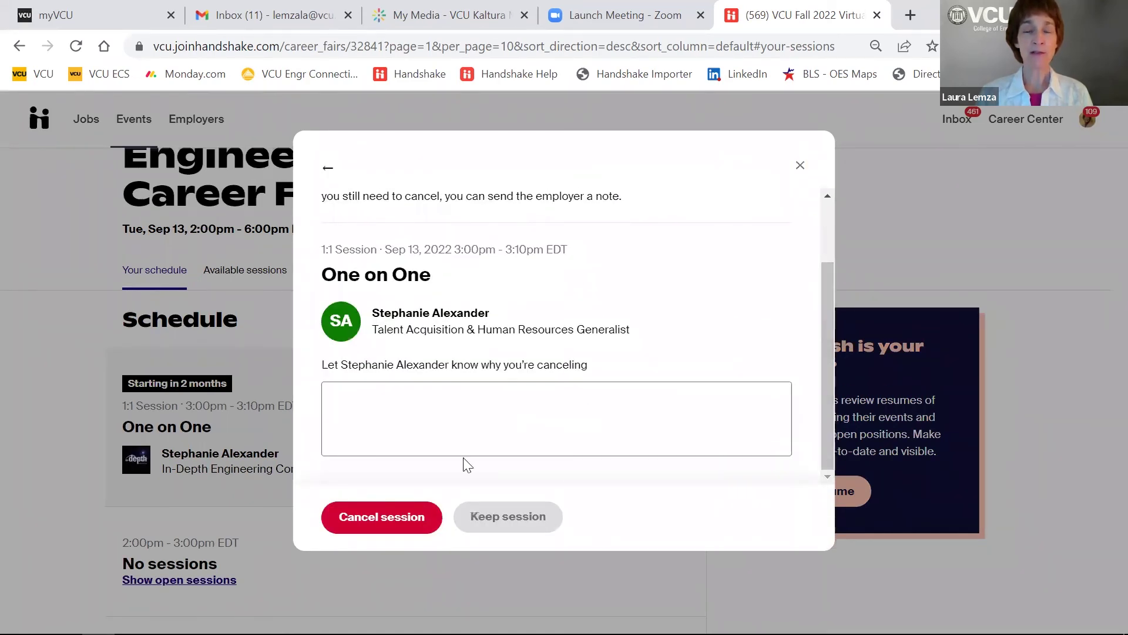
left_click(389, 517)
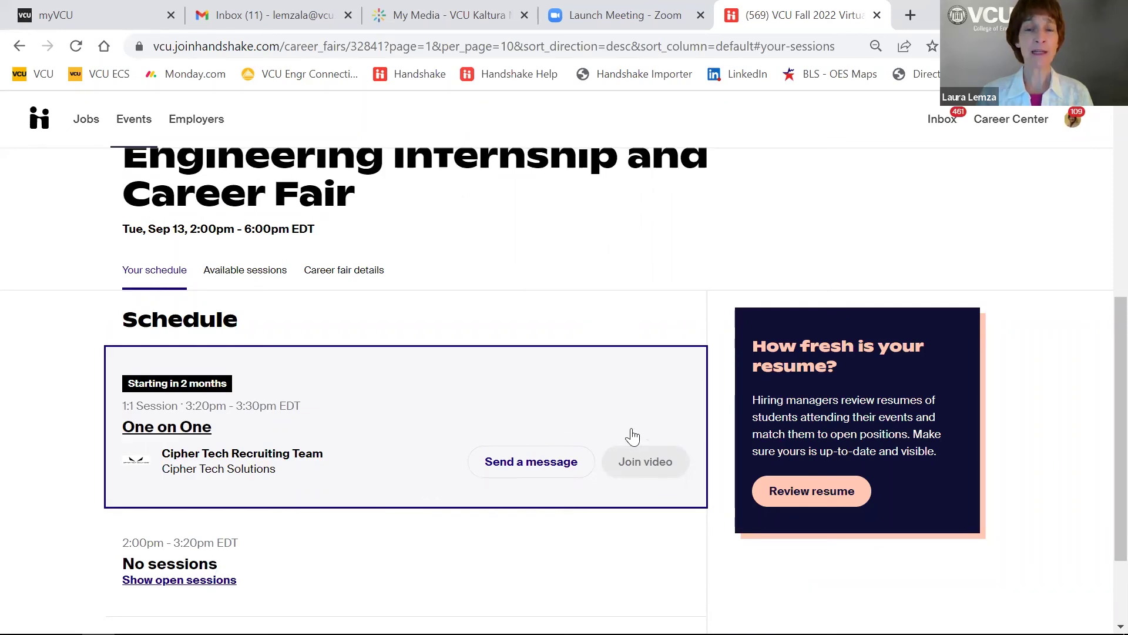
scroll(1103, 400, "down", 1)
scroll(1101, 360, "up", 2)
scroll(1104, 301, "up", 1)
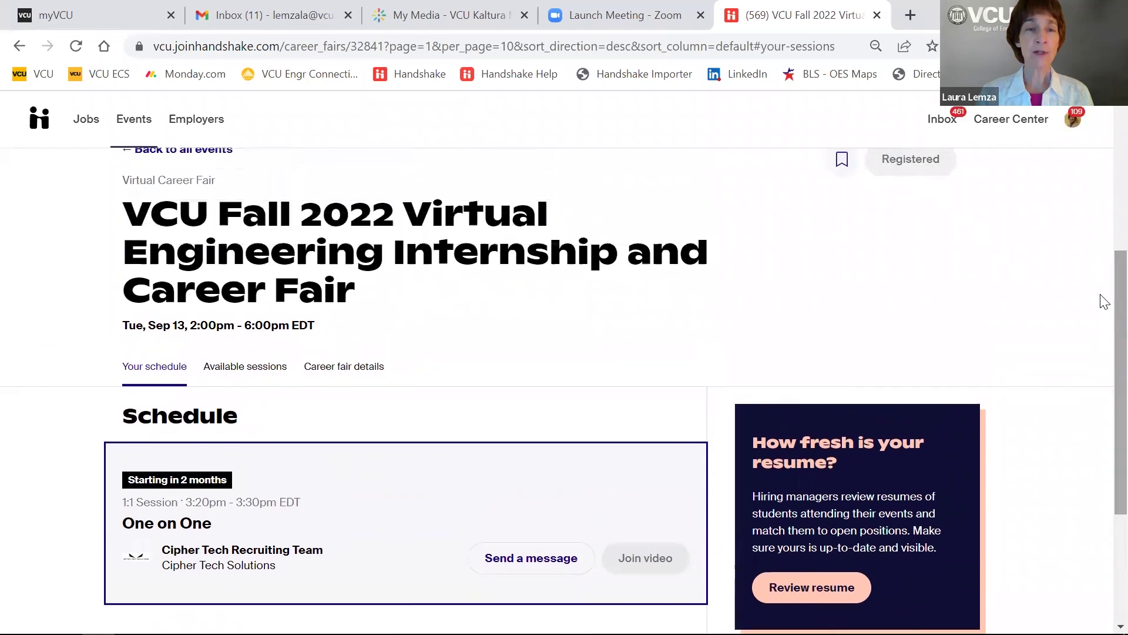